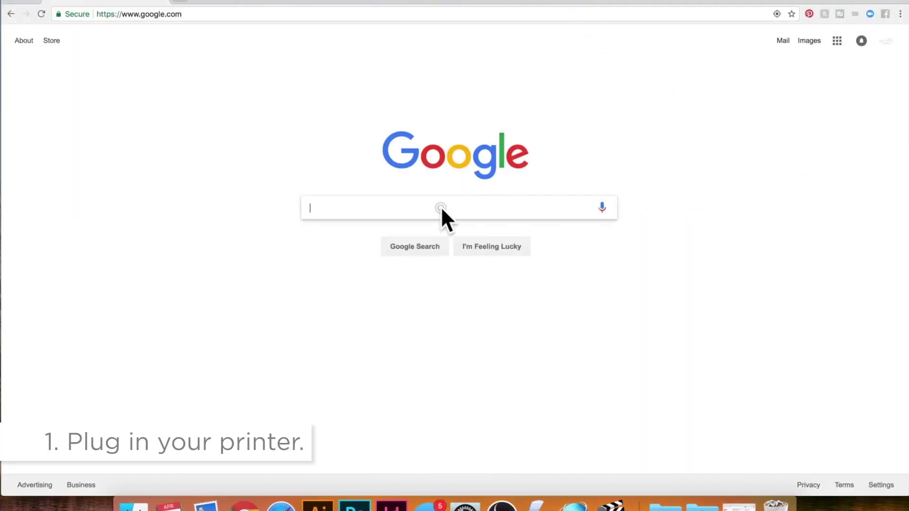
type("canon")
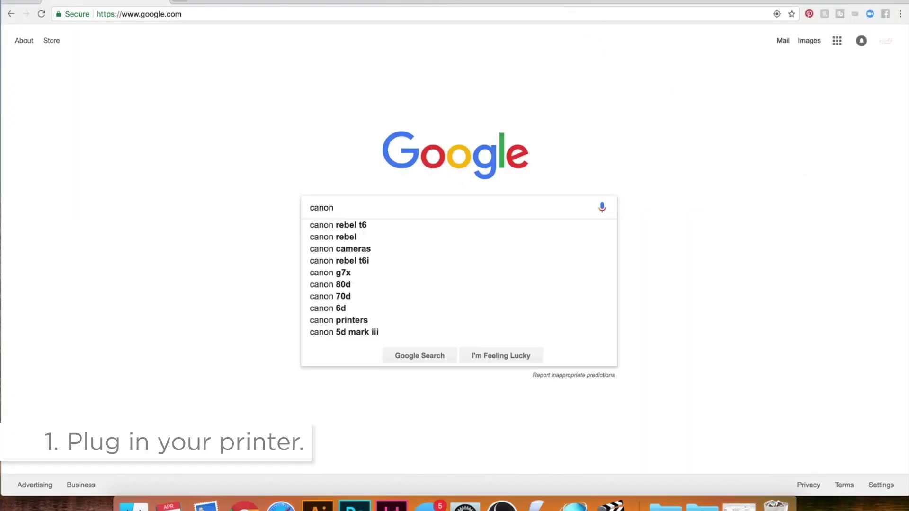
type(" drive pixm")
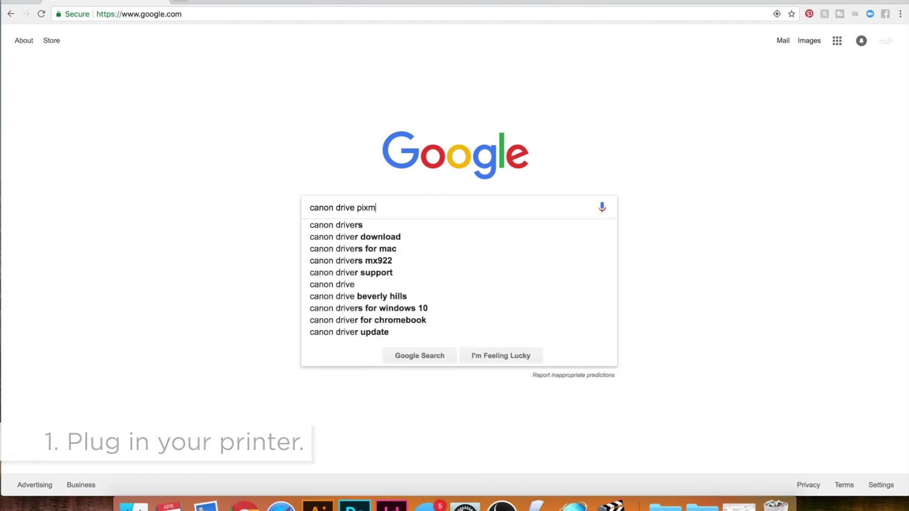
type("a pro 100")
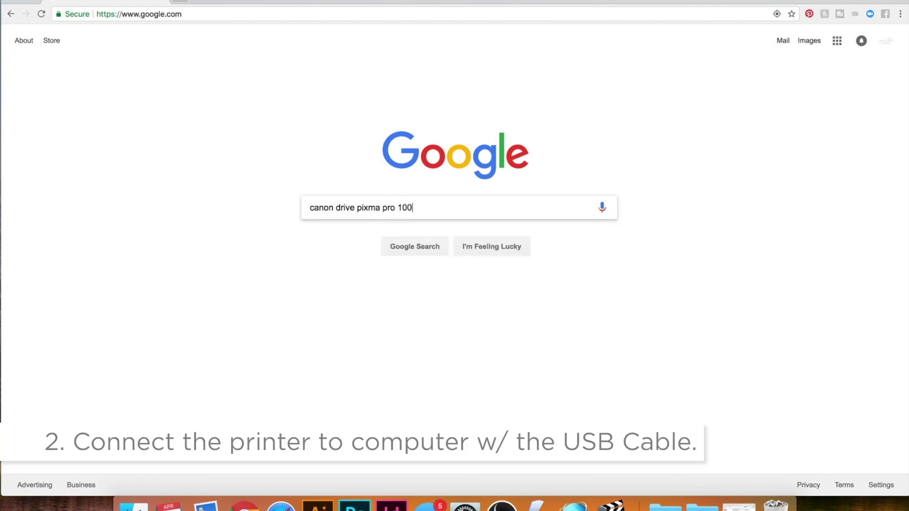
Step: Search Google for 'canon driver pixma pro 100' and open Canon USA's PIXMA PRO-100 support result
key("Return")
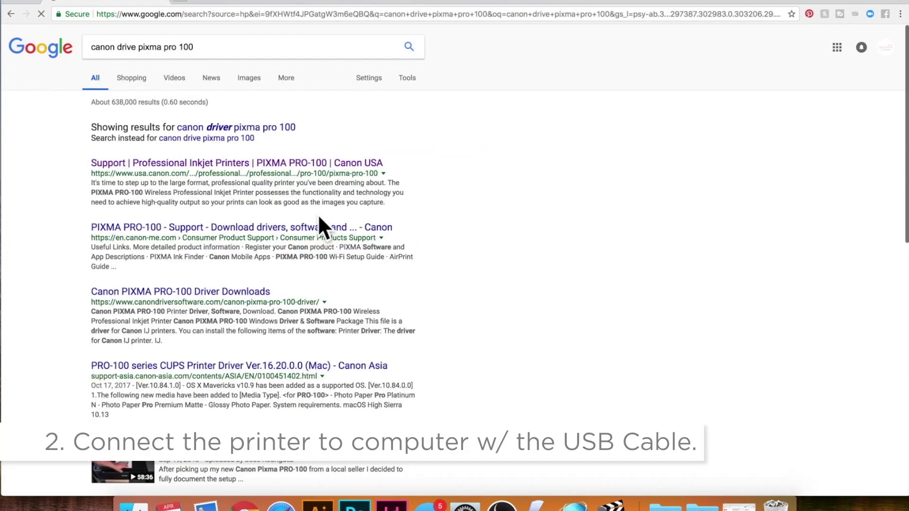
left_click(226, 163)
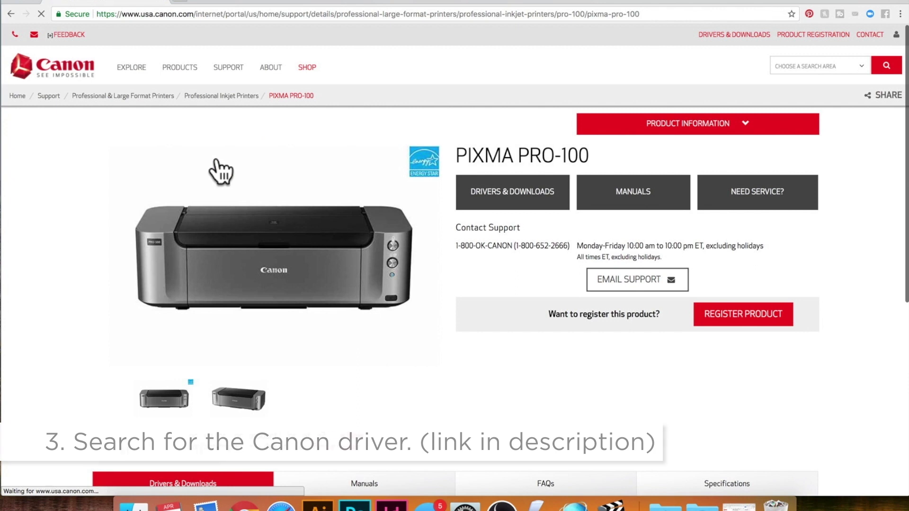
Step: Download the PRO-100 series CUPS Printer Driver for Mac from Drivers & Downloads, dismissing the instructions
left_click(508, 199)
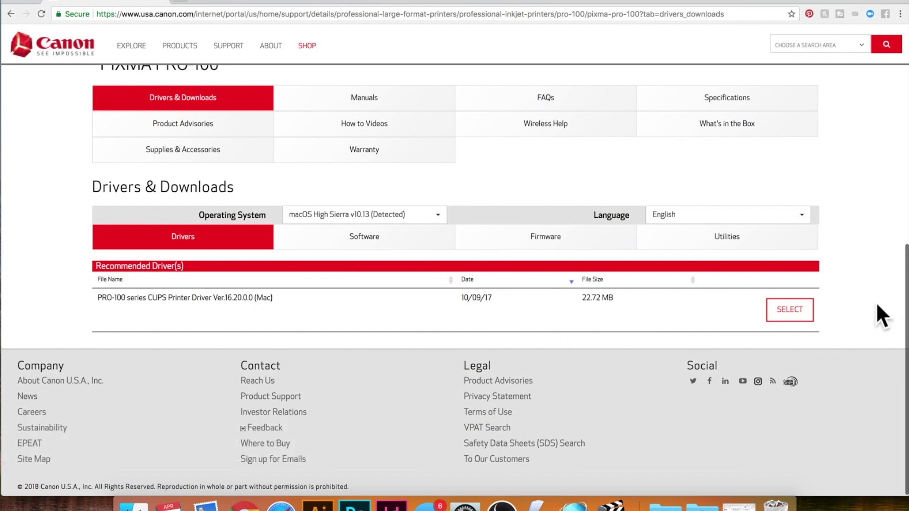
left_click(796, 312)
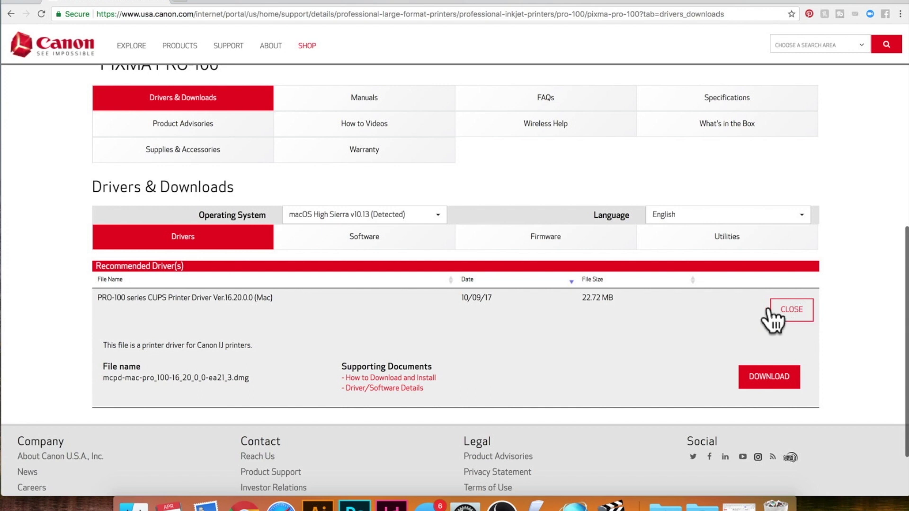
left_click(765, 377)
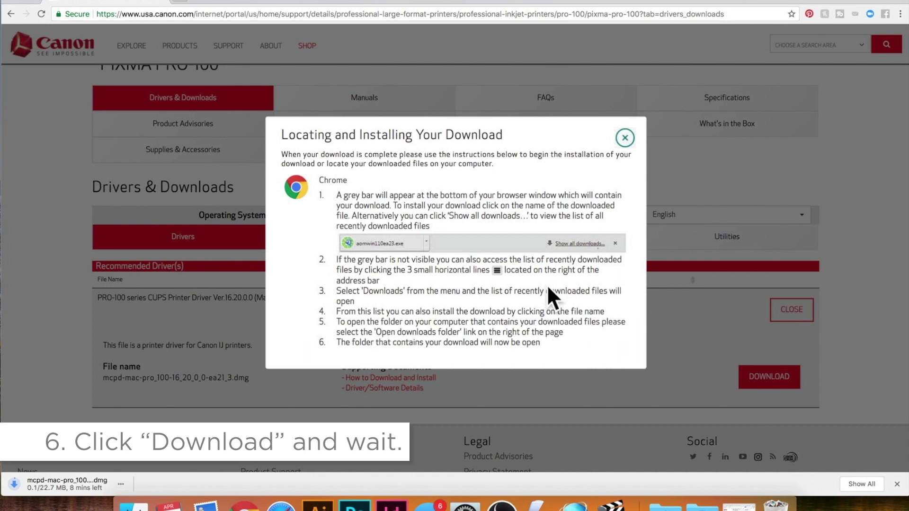
left_click(625, 137)
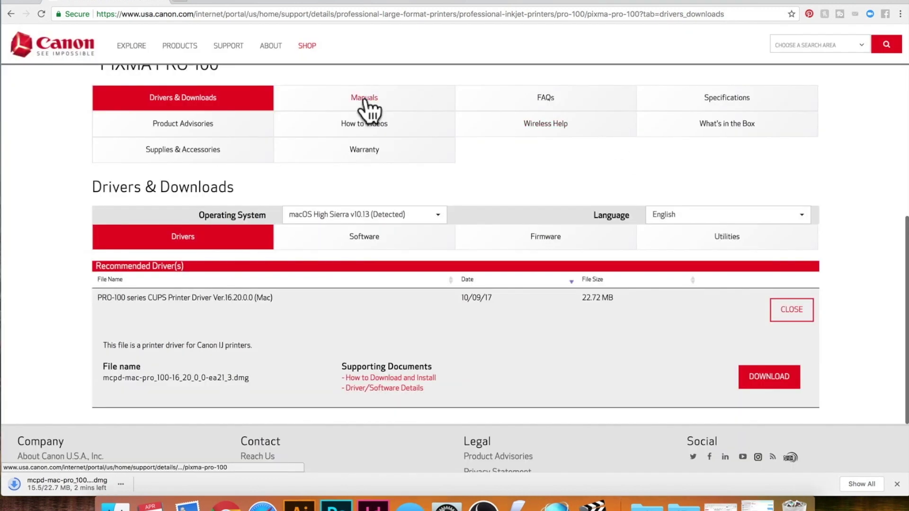
Step: From the Software list, download IJ Network Tool Ver.4.7.0a and open its disk image
left_click(350, 245)
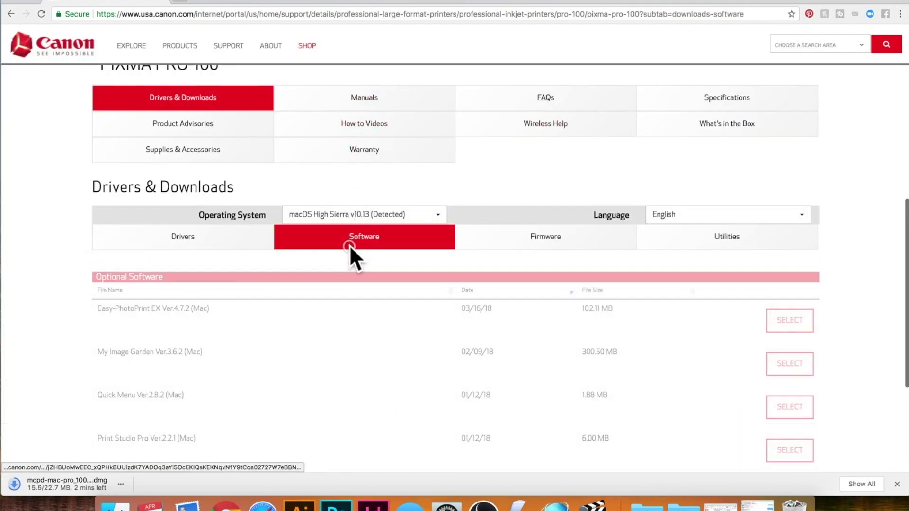
scroll(349, 245, "down", 3)
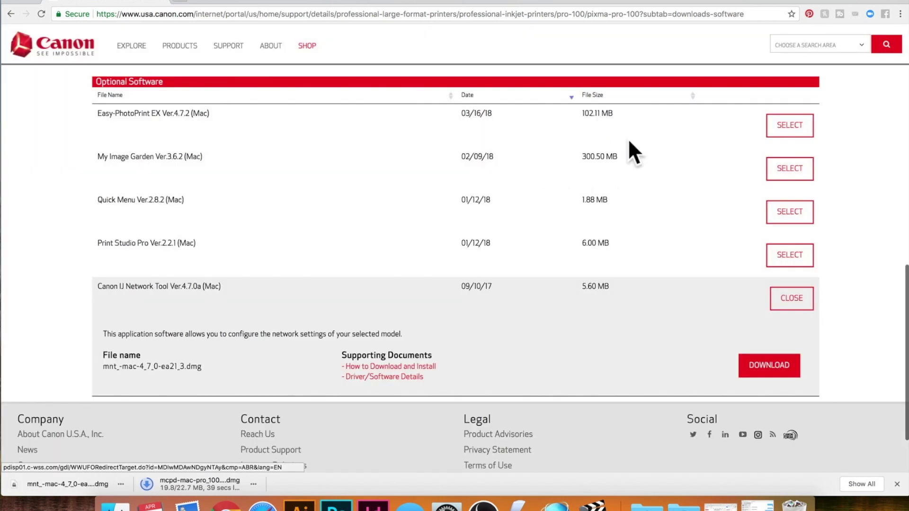
left_click(71, 486)
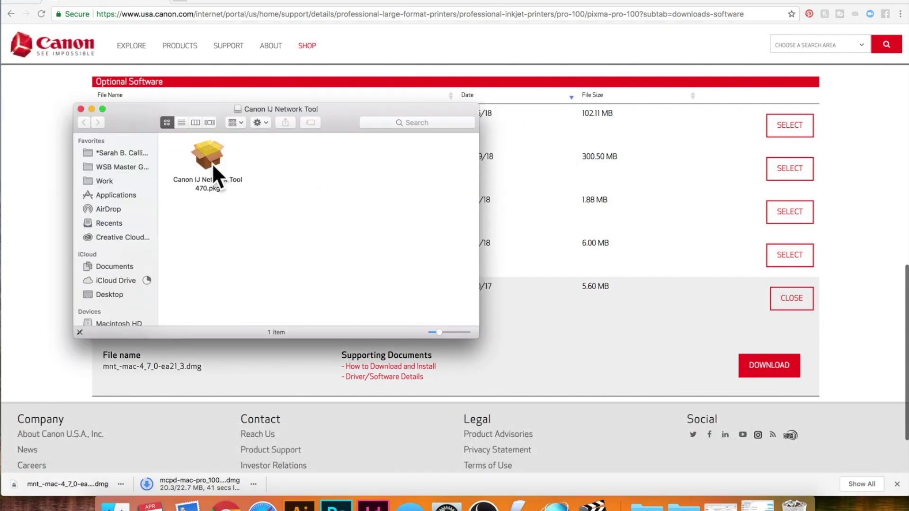
Step: Quit a running Dock app and launch the Canon IJ Network Tool 470.pkg installer
right_click(587, 496)
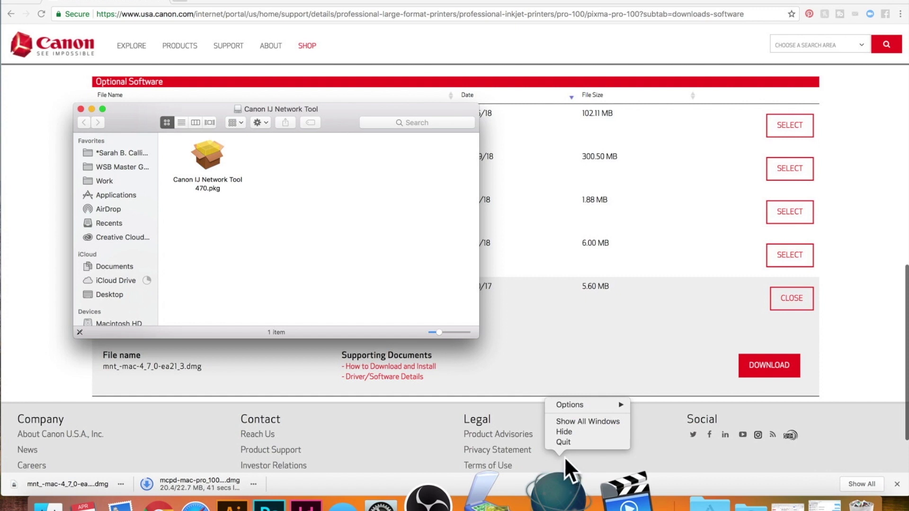
left_click(566, 442)
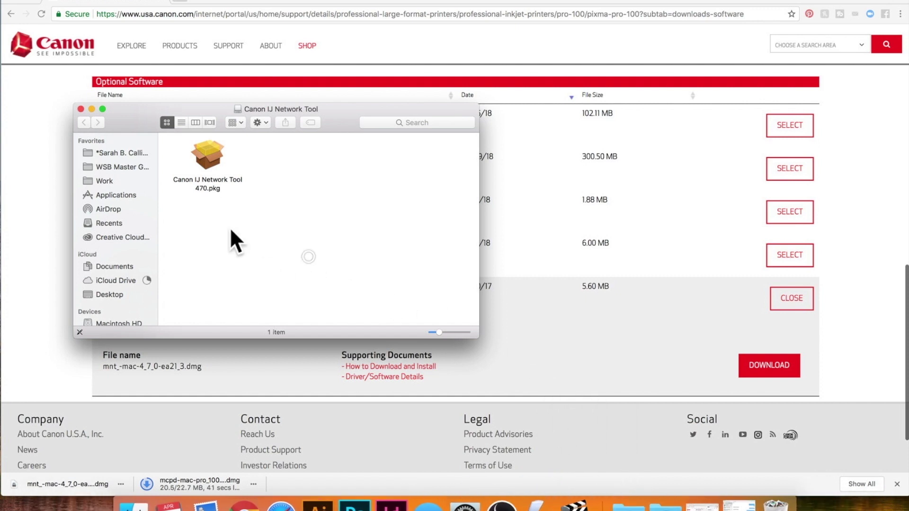
left_click(211, 157)
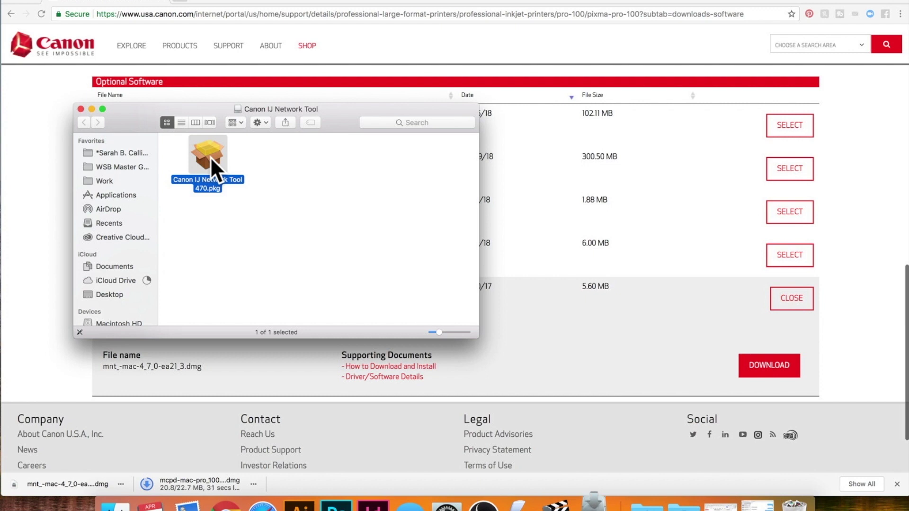
double_click(210, 158)
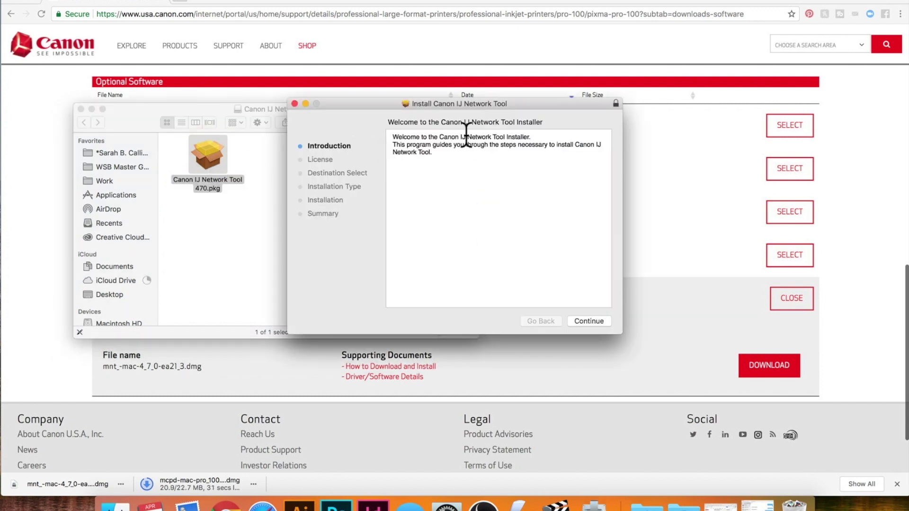
Step: Accept the license, install IJ Network Tool, trash its package, and open the driver disk image
left_click(598, 320)
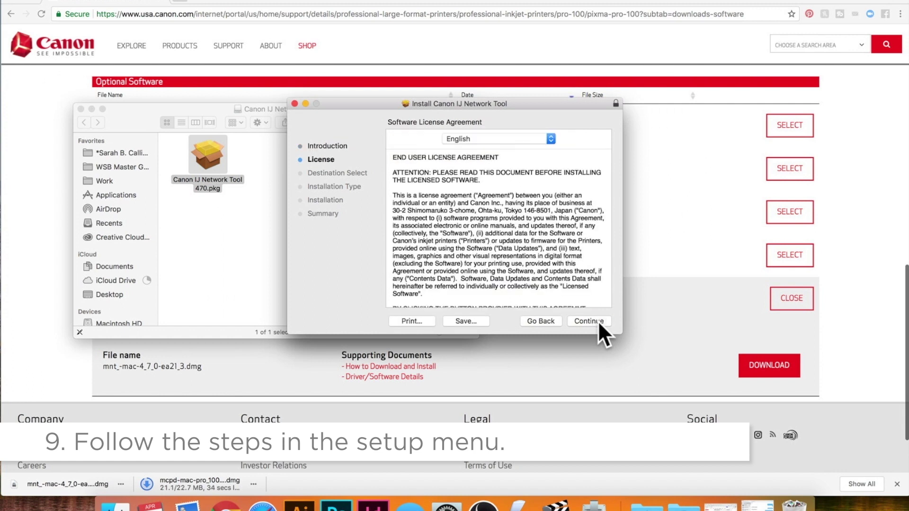
left_click(598, 321)
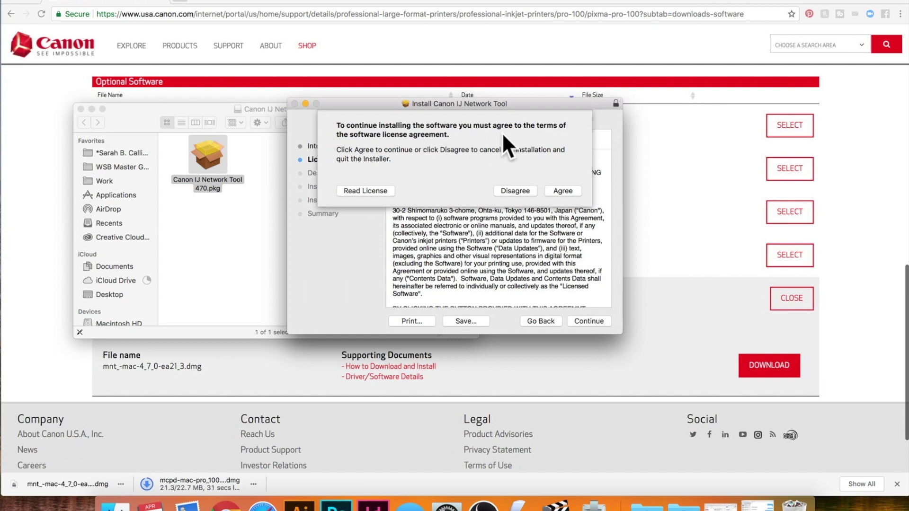
left_click(562, 190)
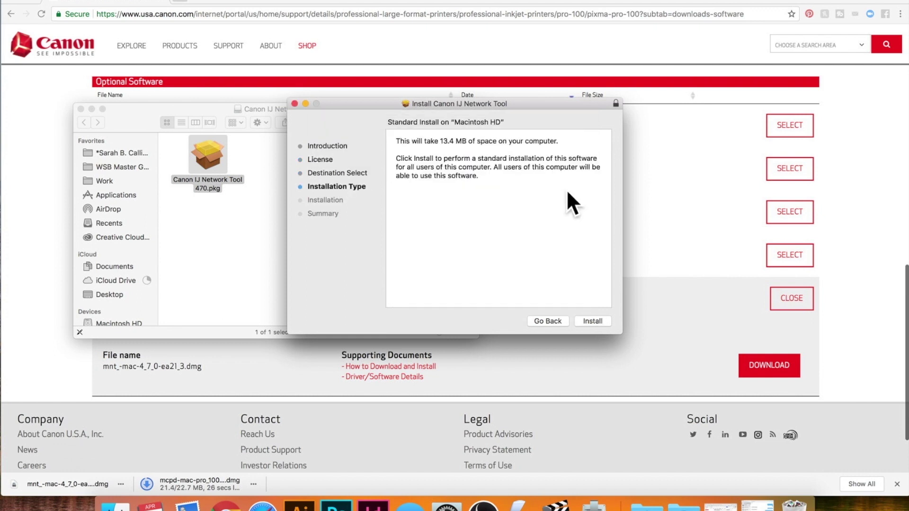
left_click(593, 321)
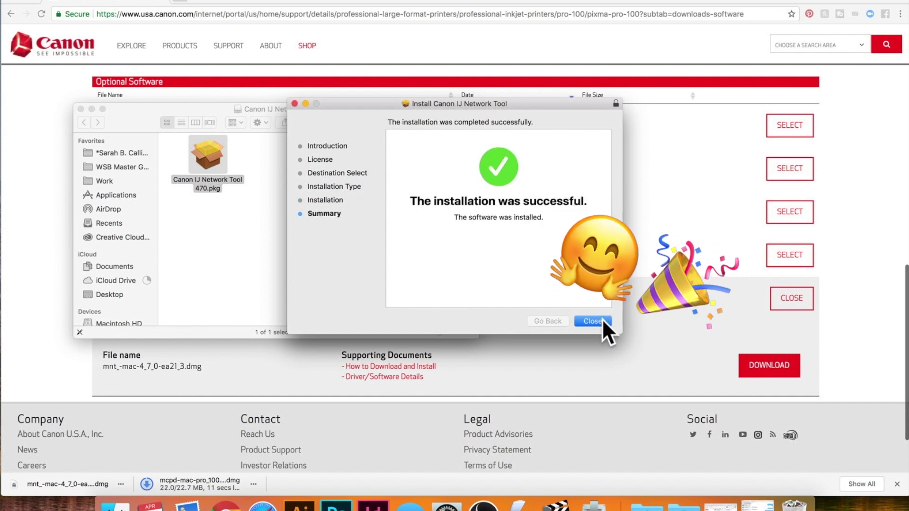
left_click(601, 319)
left_click(542, 164)
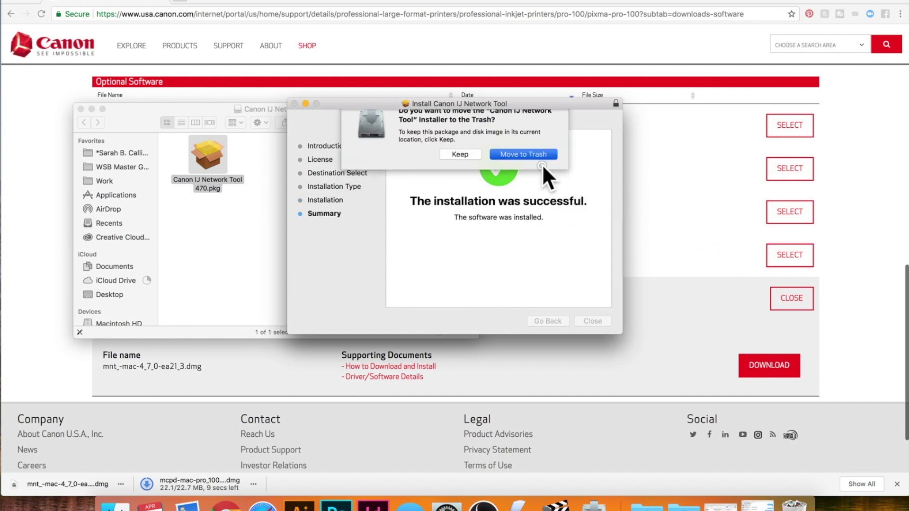
left_click(172, 488)
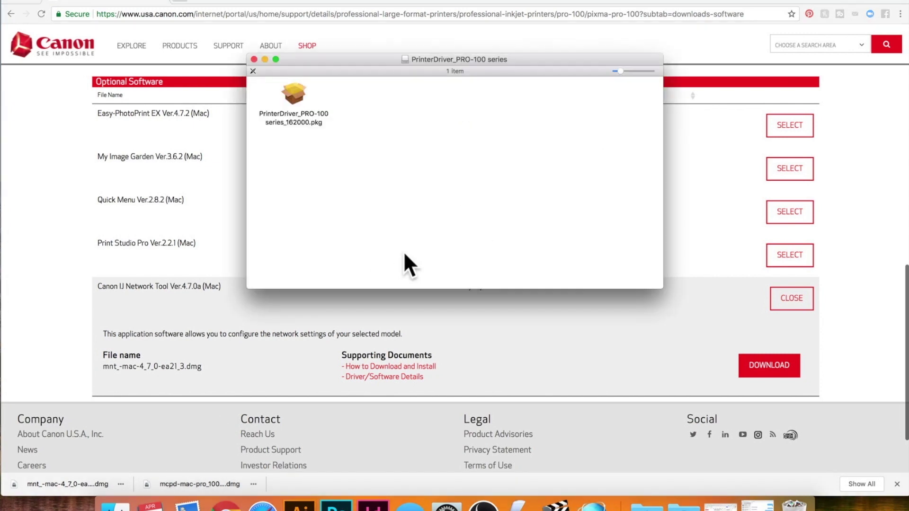
Step: Install PrinterDriver_PRO-100 series_162000.pkg, agreeing to the license, then show Applications
left_click(299, 92)
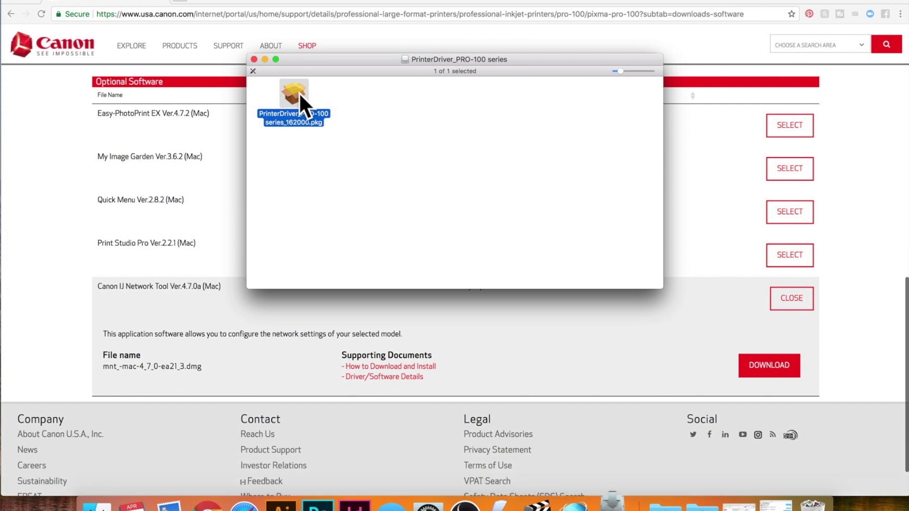
double_click(299, 92)
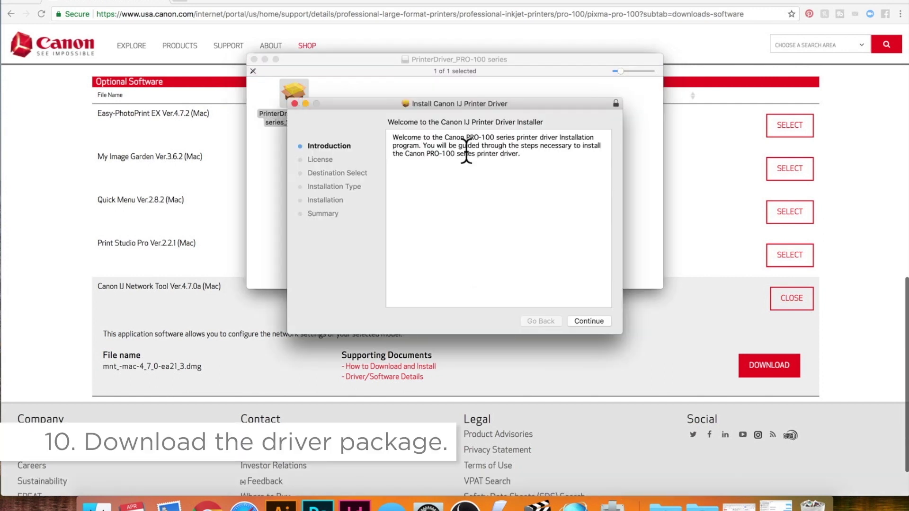
left_click(591, 321)
left_click(555, 191)
left_click(594, 320)
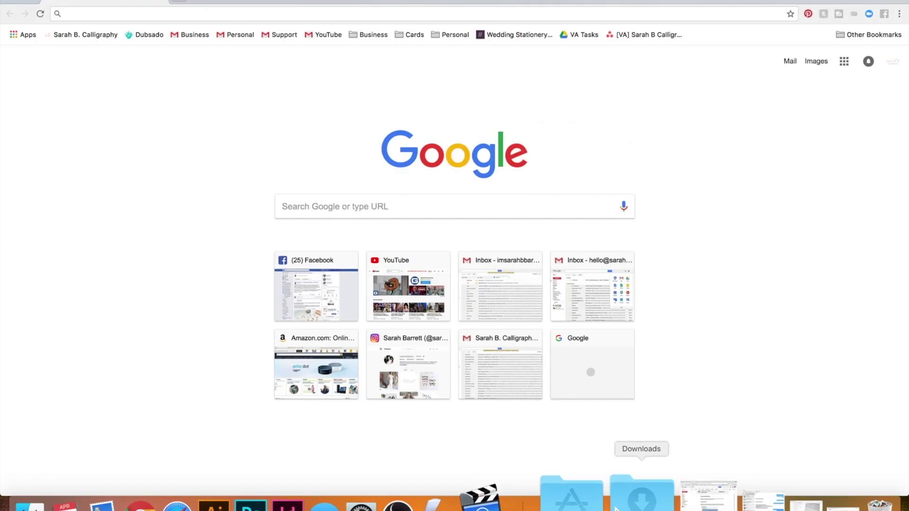
left_click(588, 497)
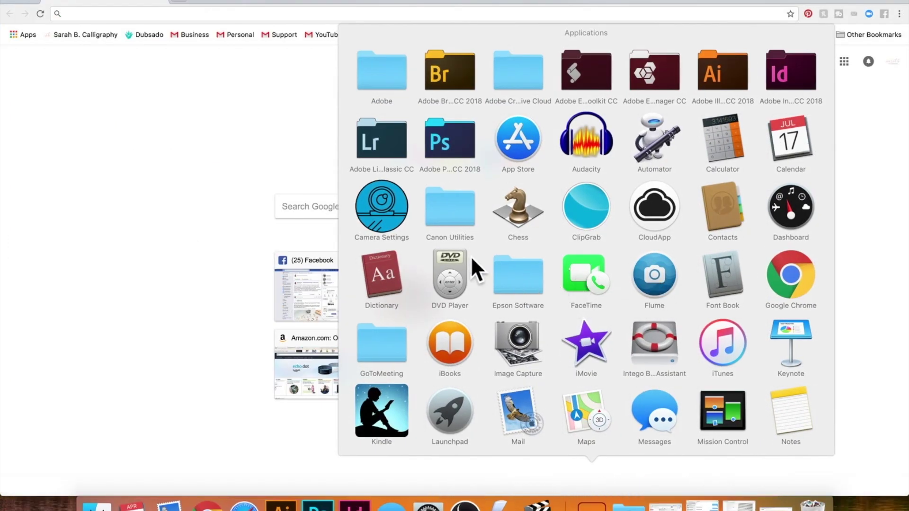
Step: Launch Canon IJ Network Tool from Launchpad's Canon Utilities > IJ Network Tool folder
left_click(440, 213)
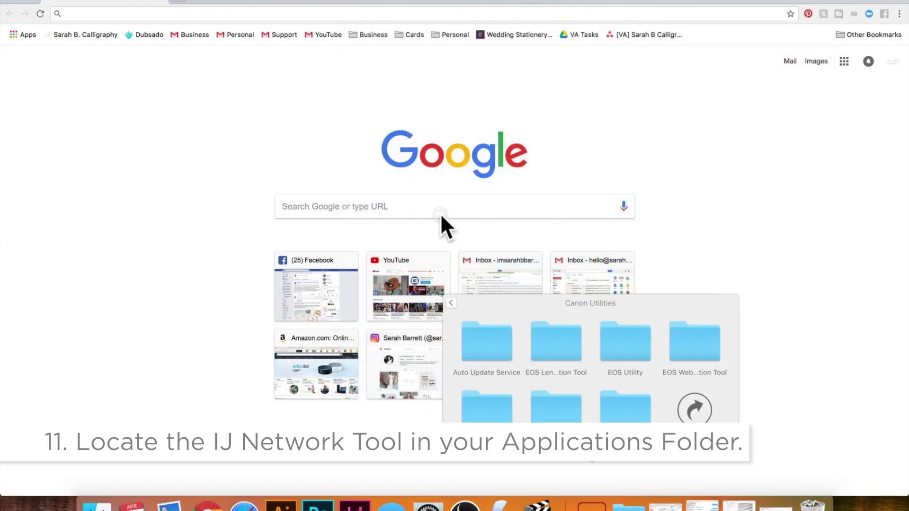
left_click(505, 418)
left_click(558, 413)
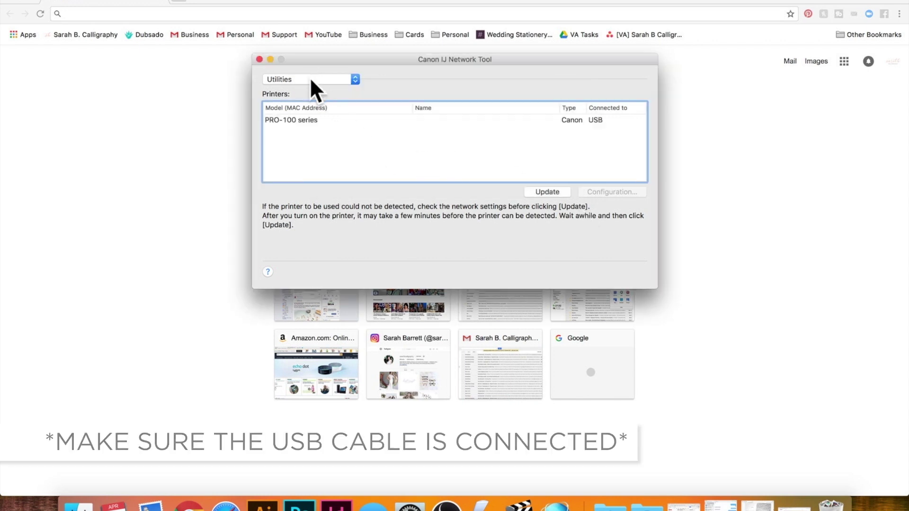
left_click(309, 78)
Step: Switch IJ Network Tool to Setup and confirm the USB-connected PRO-100 series printer
left_click(301, 67)
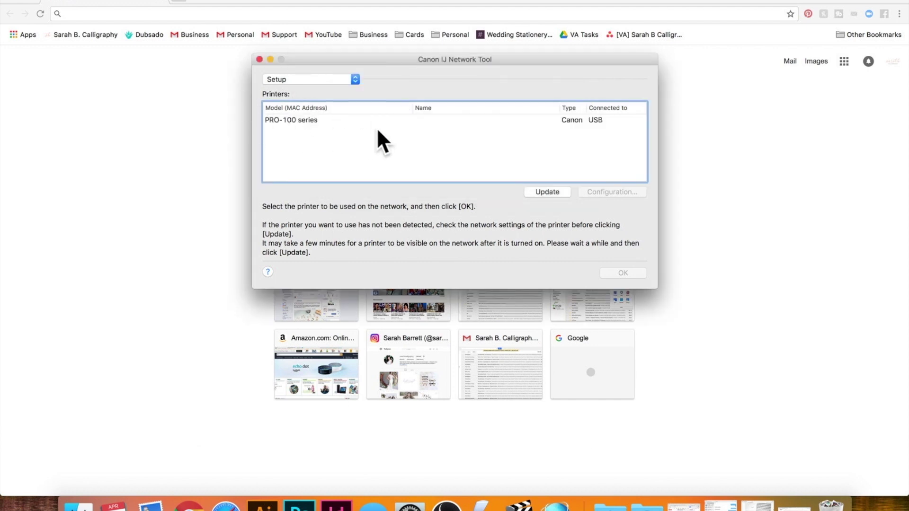
left_click(356, 121)
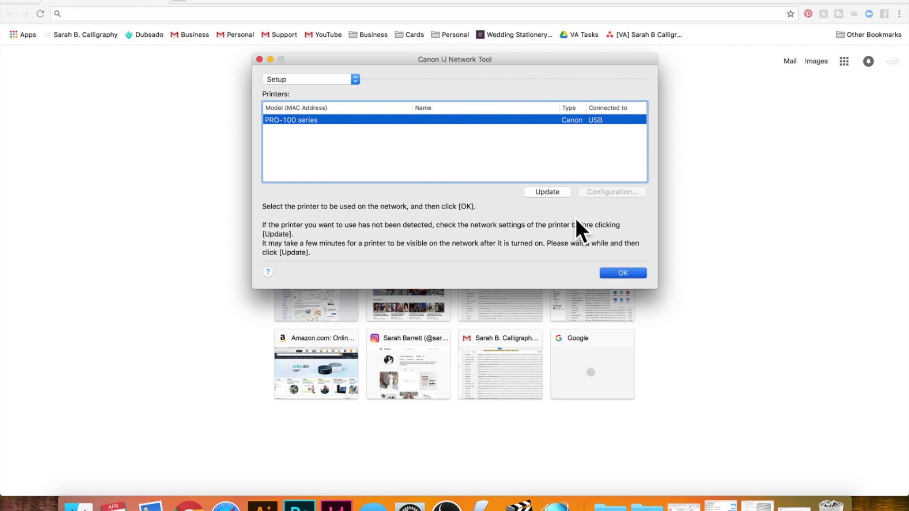
left_click(623, 272)
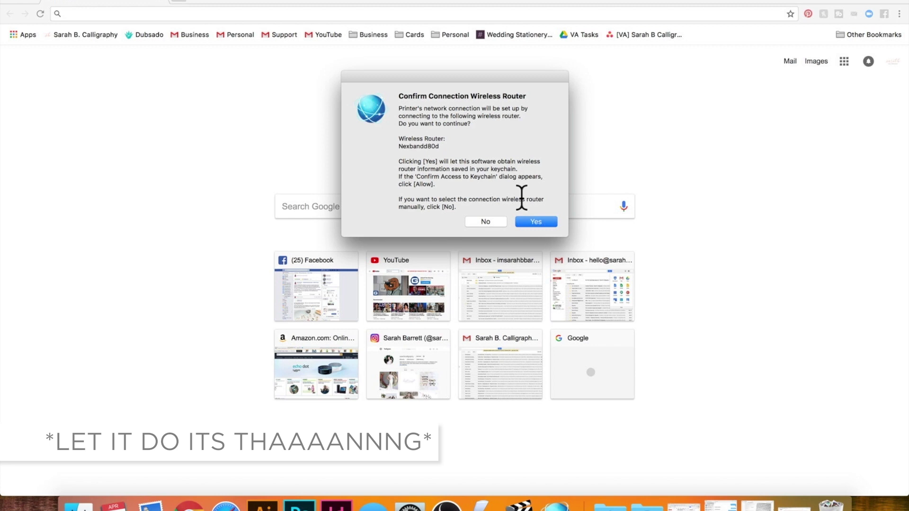
Step: Accept router Nexbandd80d, allow keychain password access, and confirm Setup Completion
left_click(533, 222)
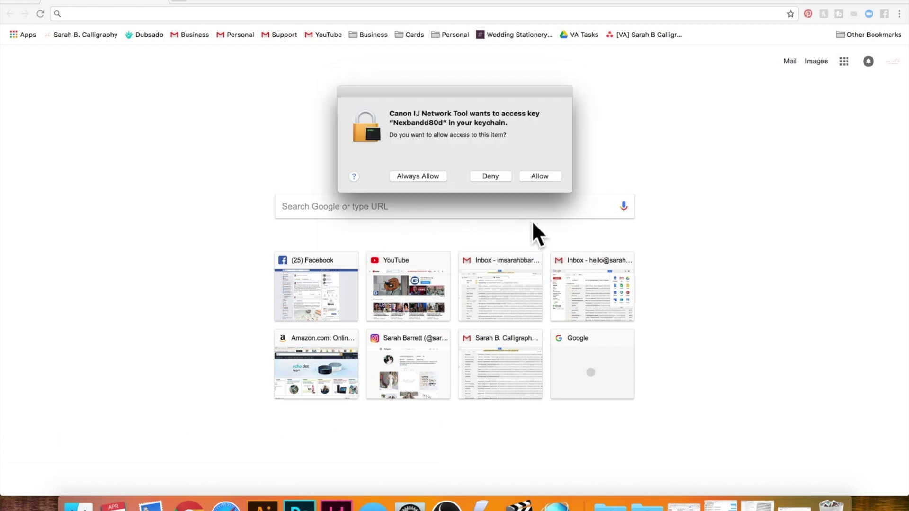
left_click(540, 176)
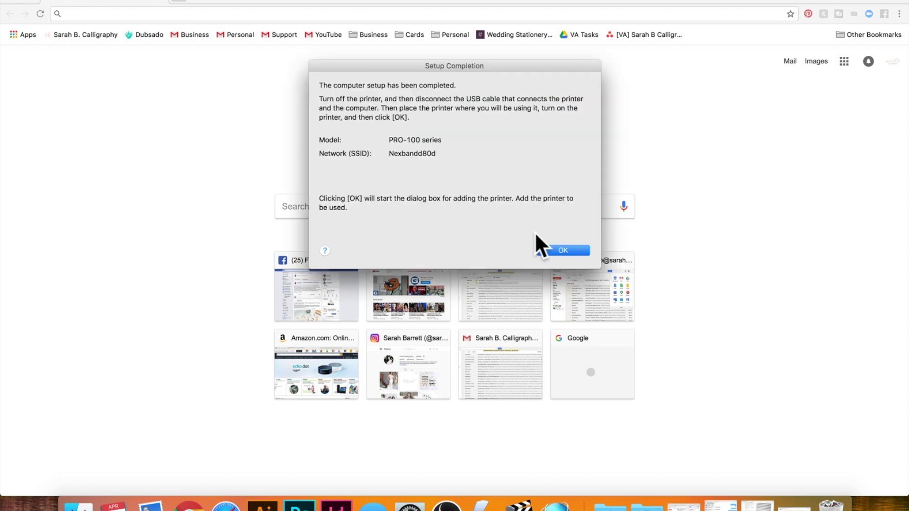
left_click(566, 251)
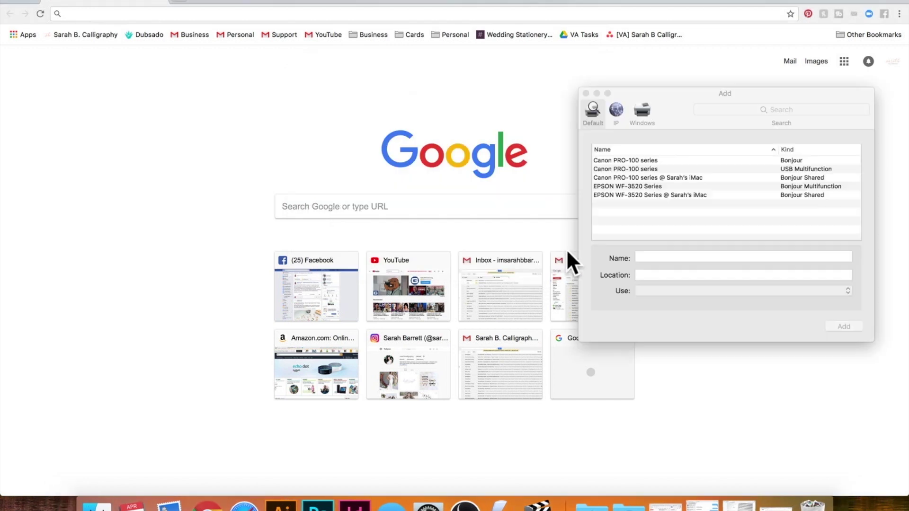
Step: Add the Canon IJ Network PRO-100 named 'Canon PRO-100' with the Canon PRO-100 series driver
left_click_drag(691, 95, 357, 80)
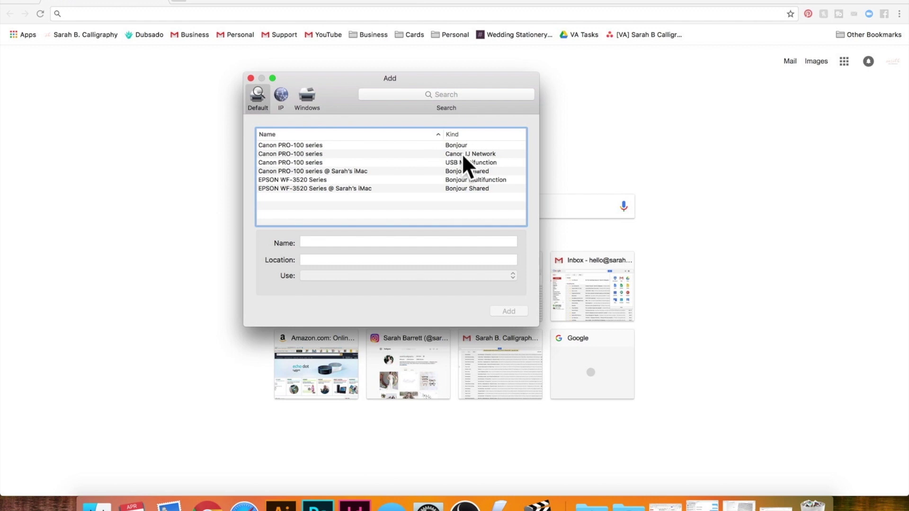
left_click(461, 153)
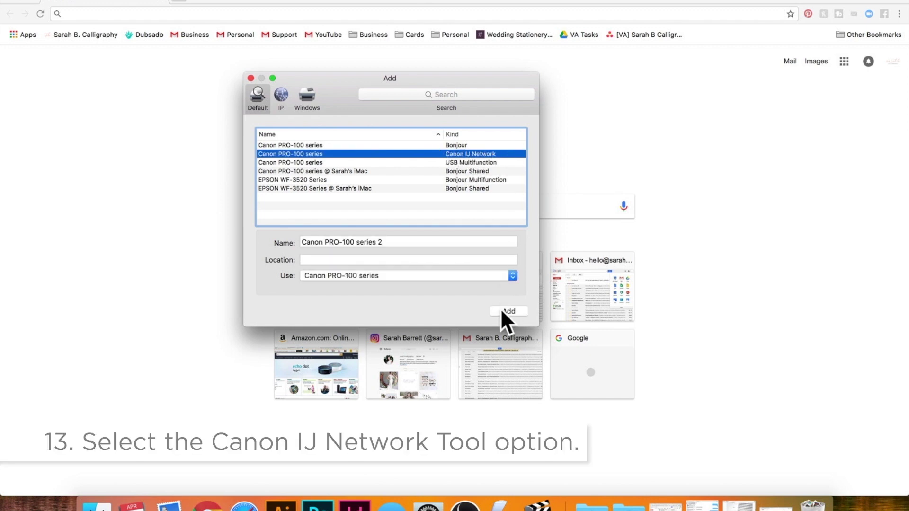
left_click_drag(400, 239, 356, 242)
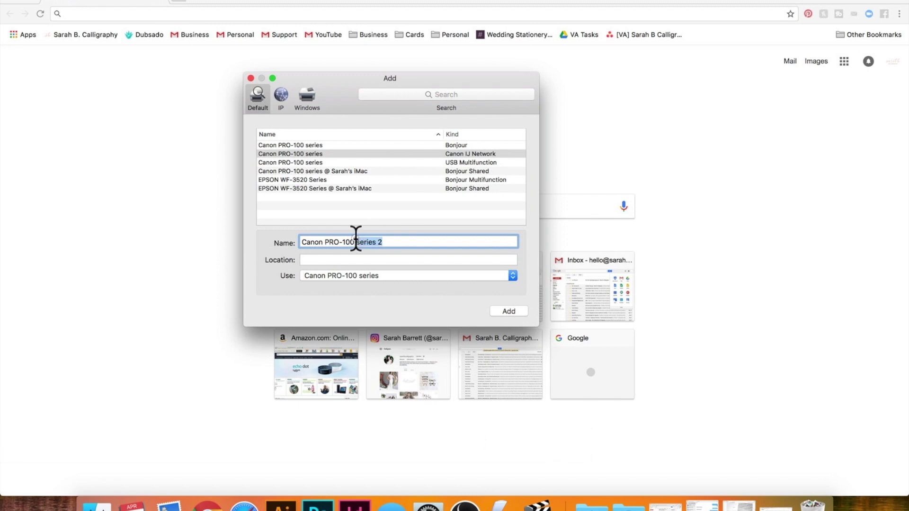
key("BackSpace")
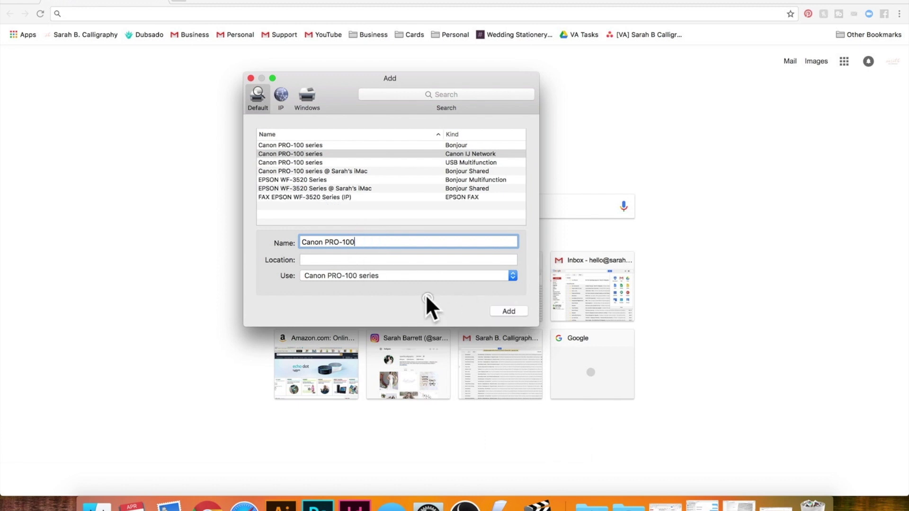
left_click(402, 276)
left_click(409, 276)
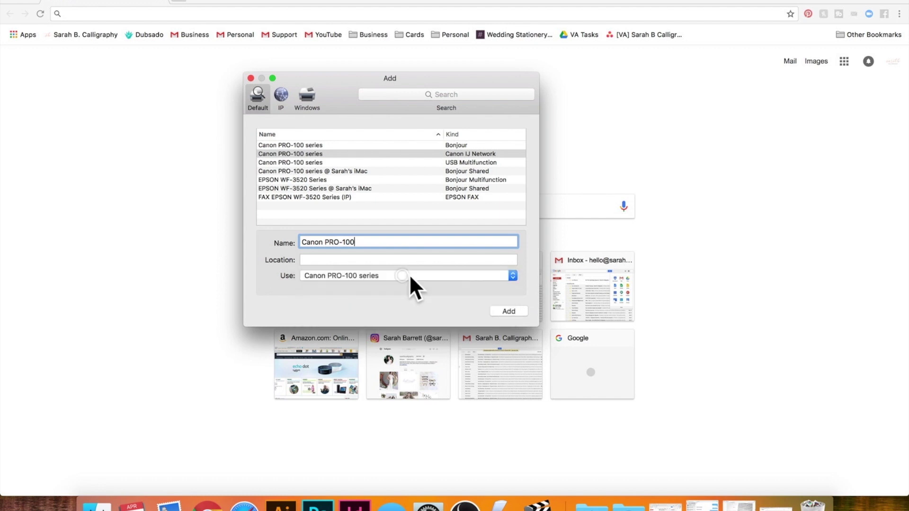
left_click(522, 312)
left_click(476, 169)
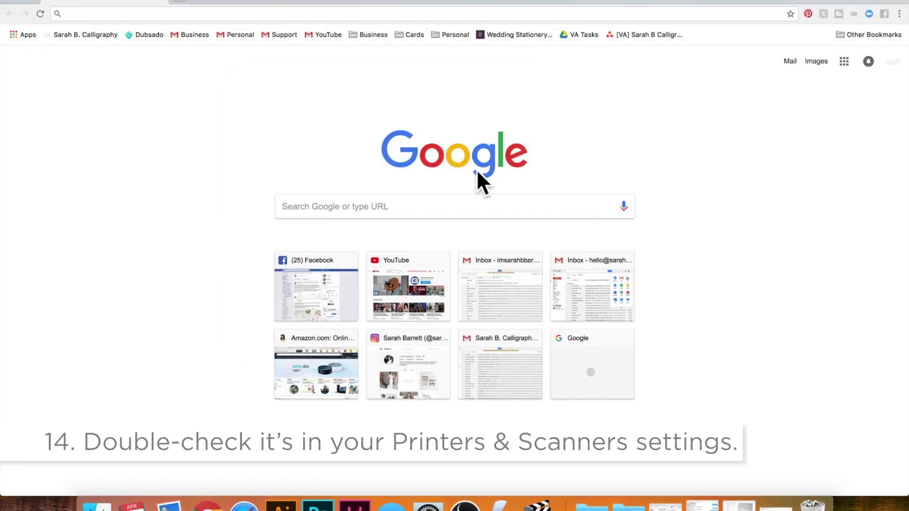
Step: Open Printers & Scanners in System Preferences to confirm the Canon PRO-100 series is listed
left_click(423, 490)
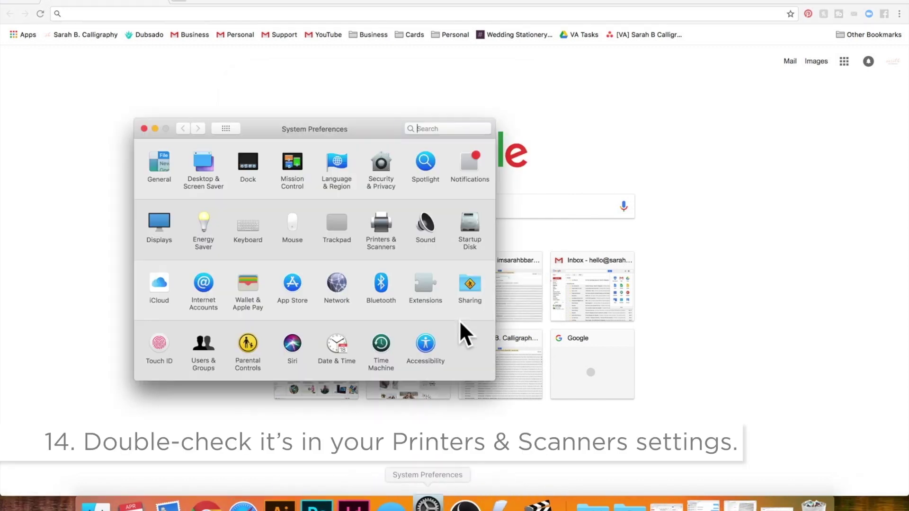
left_click(383, 230)
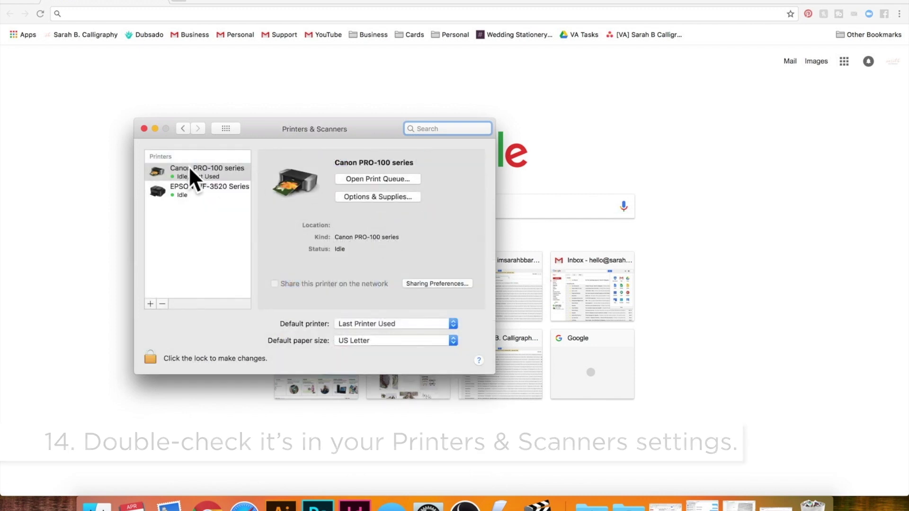